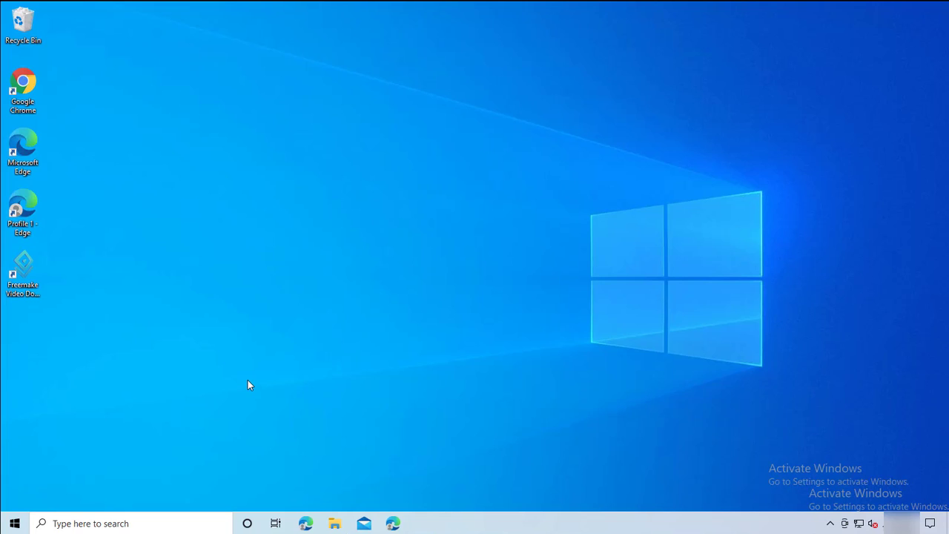
# Step: Launch Microsoft Edge from its desktop shortcut to its new-tab page
pyautogui.doubleClick(27, 146)
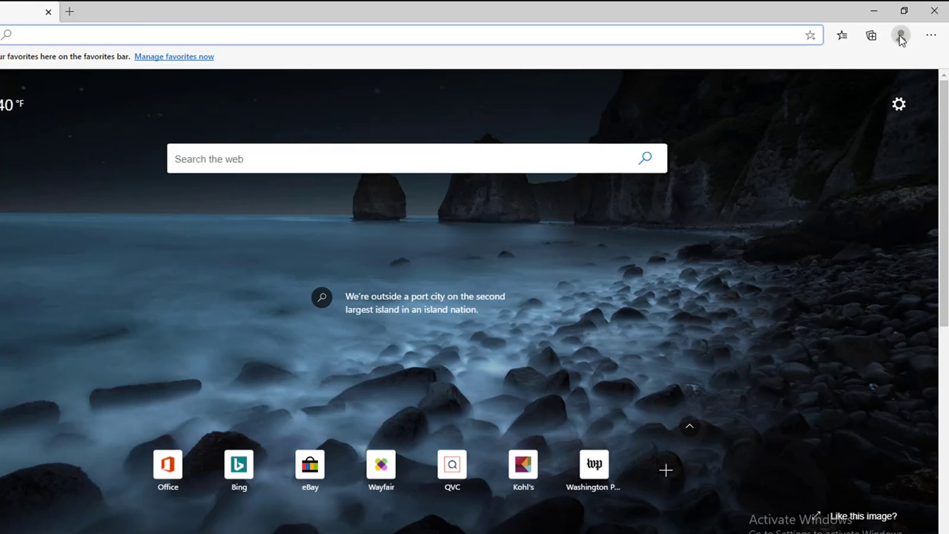
pyautogui.click(901, 37)
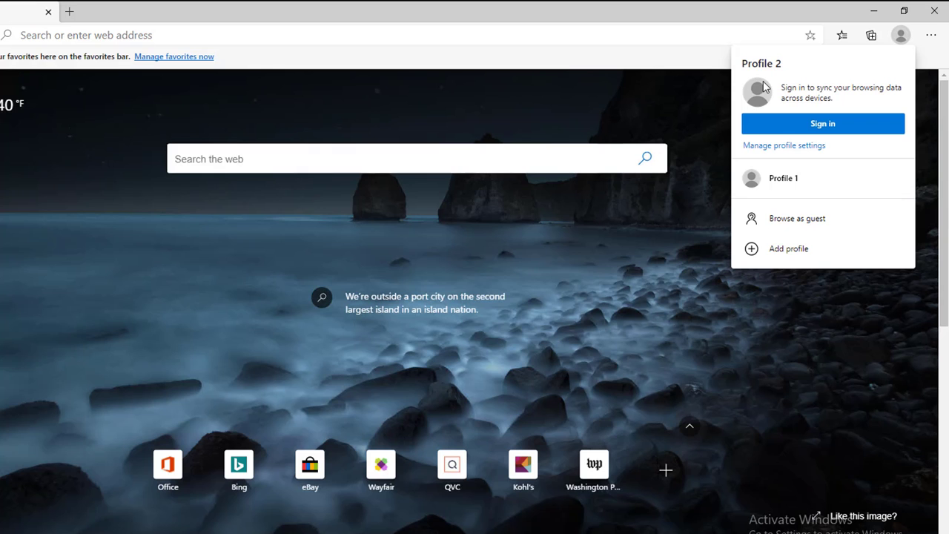
pyautogui.click(783, 188)
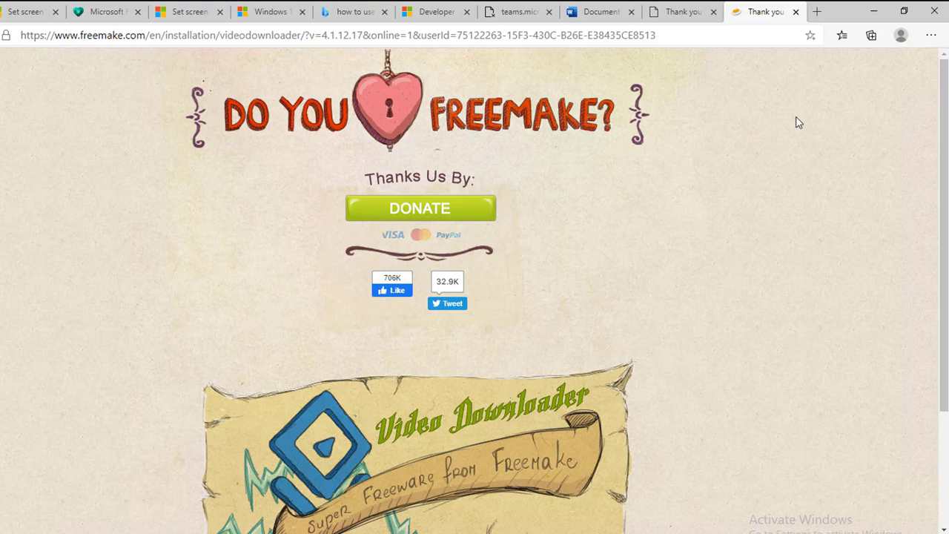
pyautogui.click(900, 37)
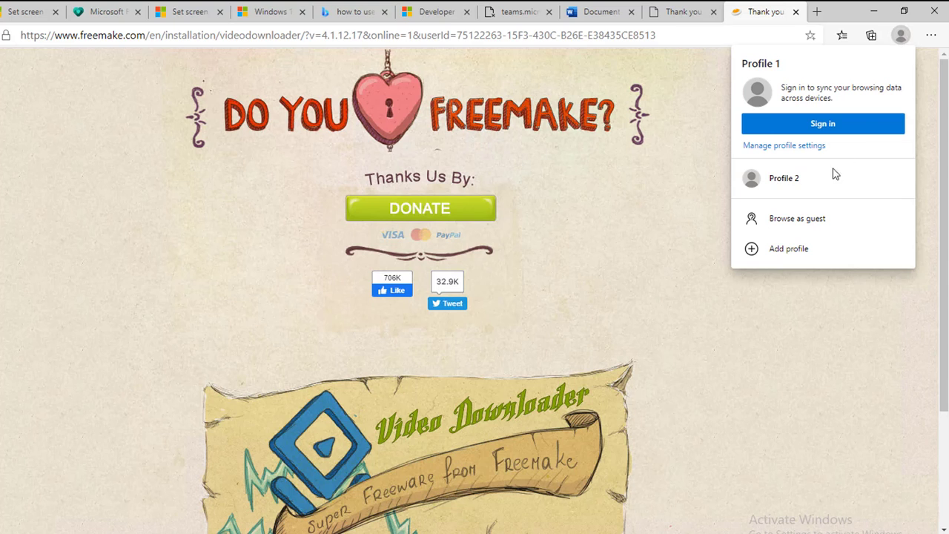
pyautogui.click(800, 178)
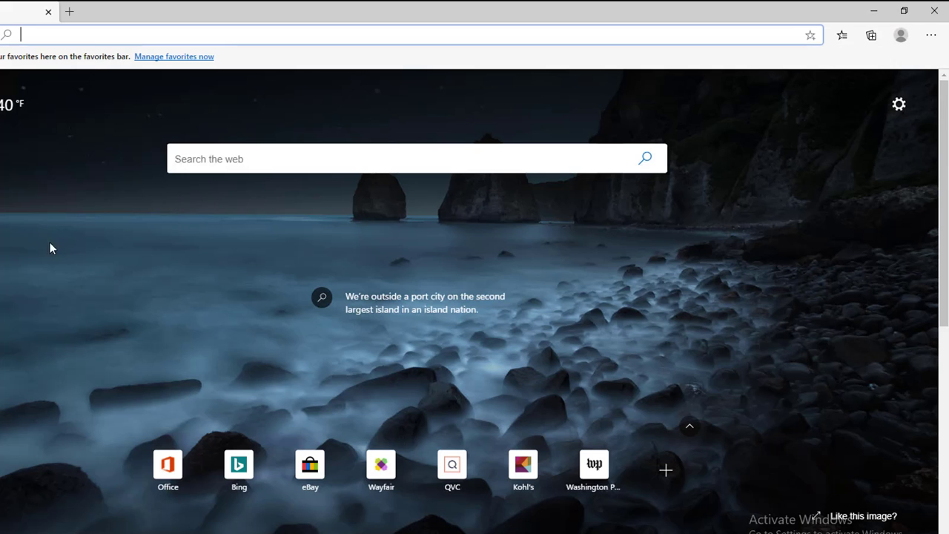
pyautogui.click(901, 37)
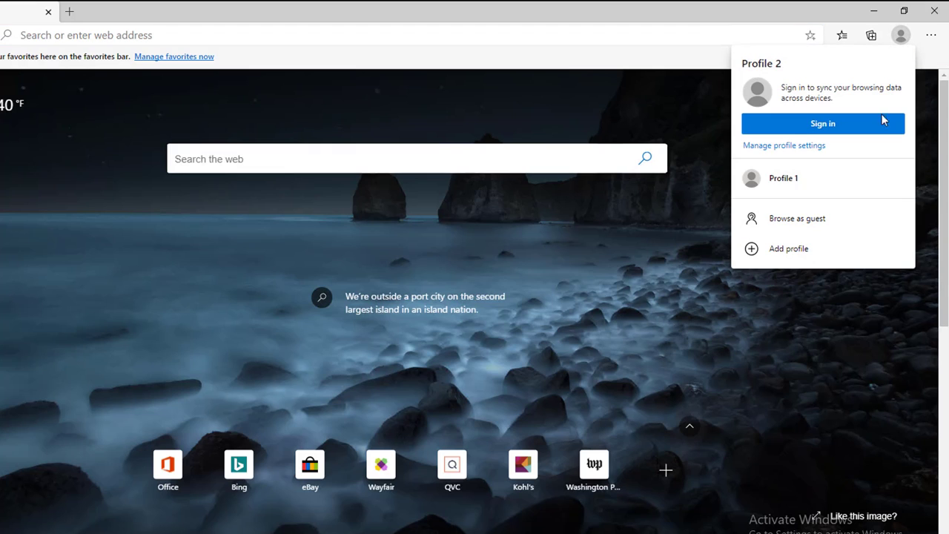
# Step: Add a new Edge profile, Profile 3, and continue without signing in
pyautogui.click(786, 252)
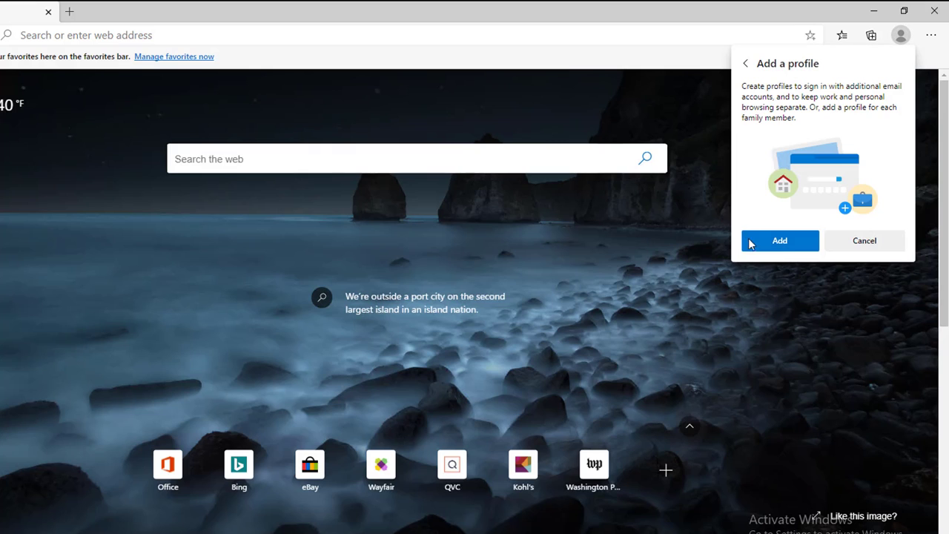
pyautogui.click(770, 245)
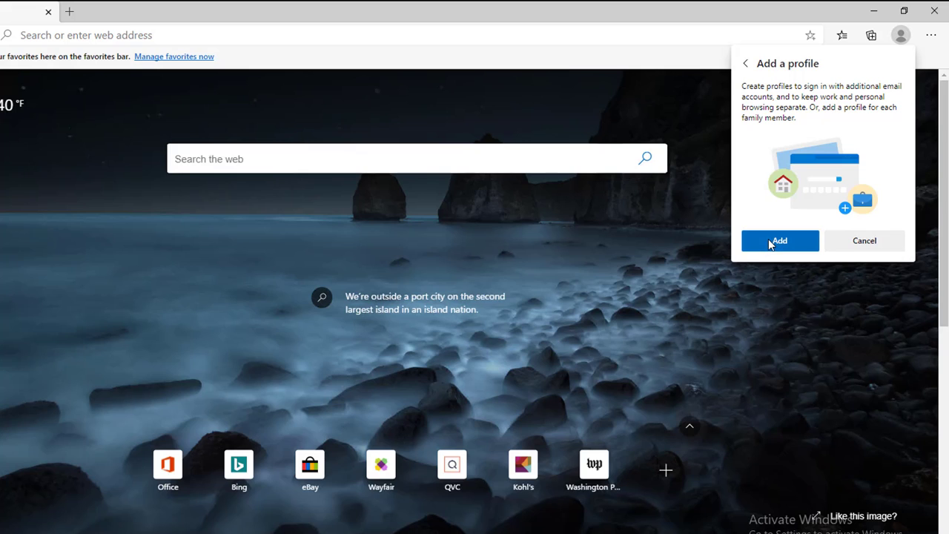
pyautogui.click(780, 245)
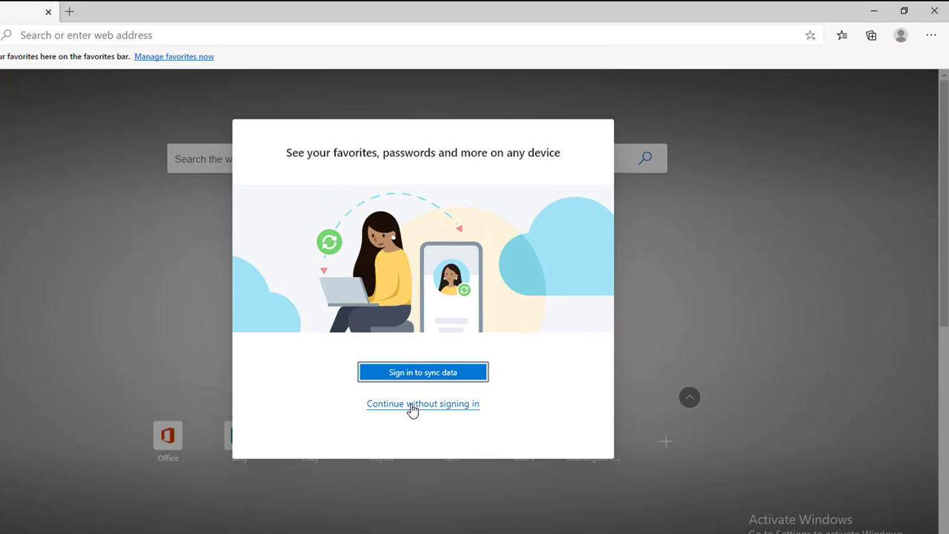
pyautogui.click(410, 404)
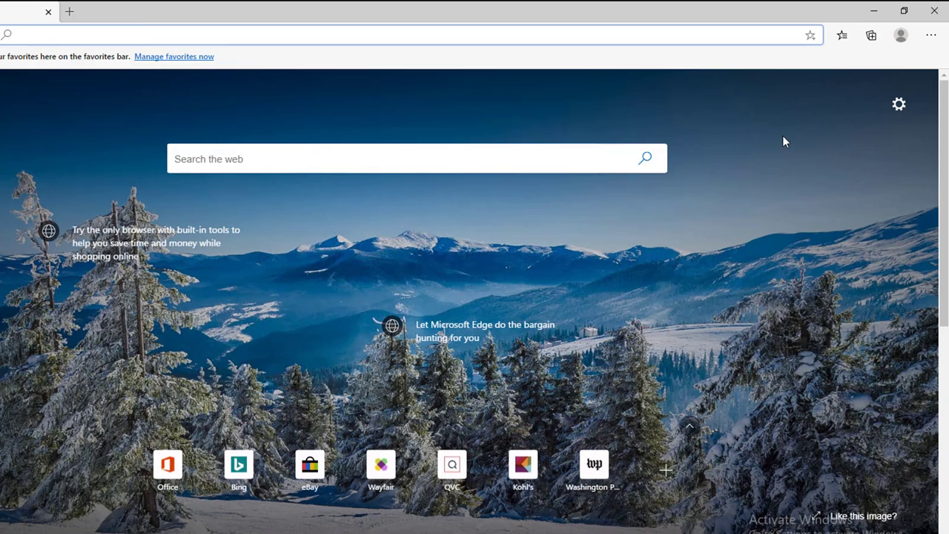
# Step: Go to Manage profile settings from the profile menu
pyautogui.click(902, 37)
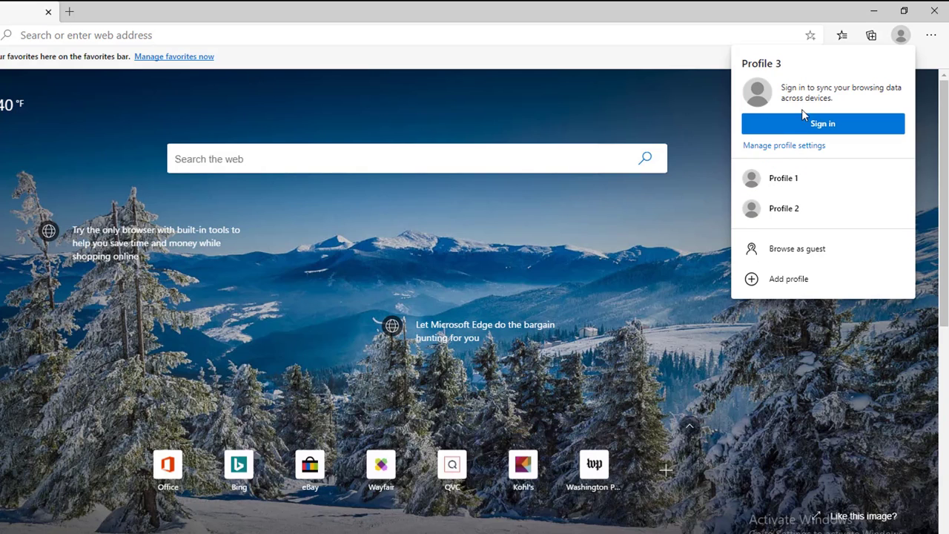
pyautogui.click(780, 148)
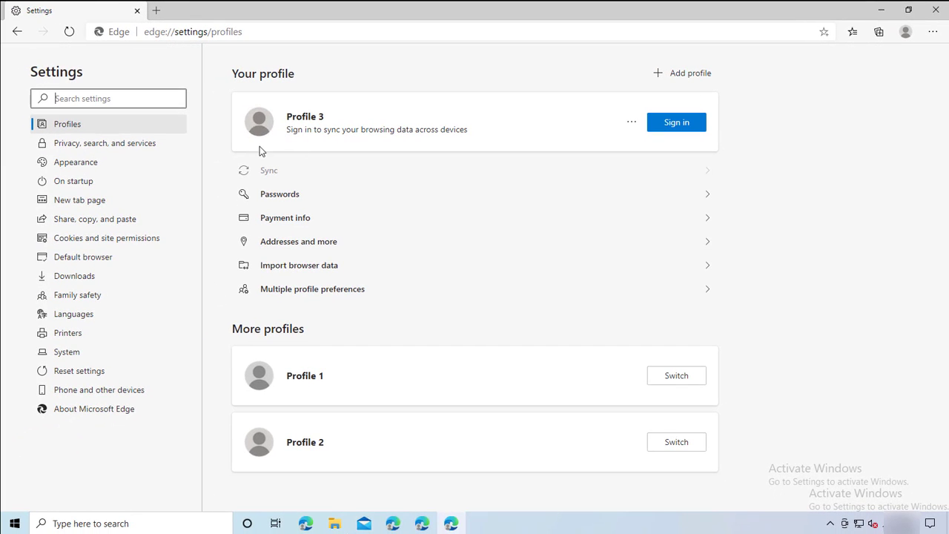
pyautogui.click(304, 202)
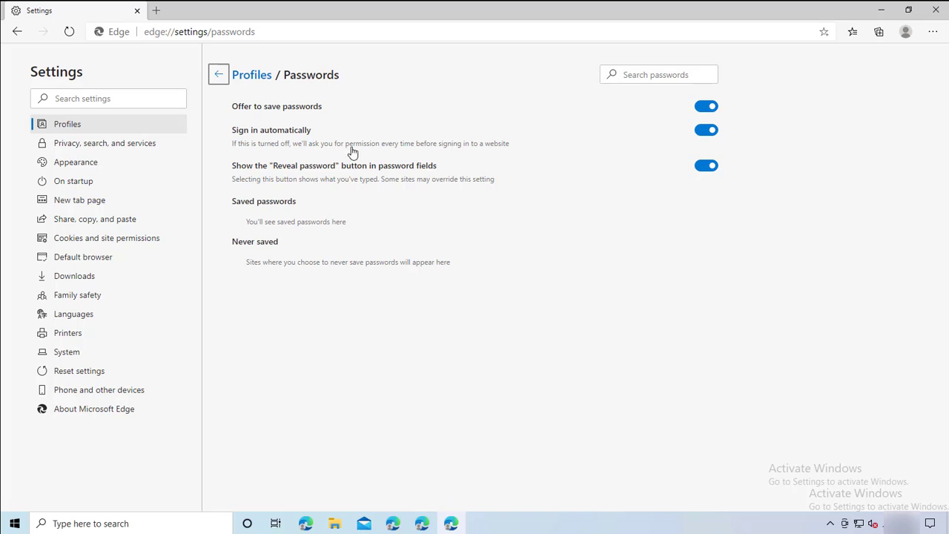
pyautogui.click(706, 111)
pyautogui.click(705, 112)
pyautogui.click(704, 168)
pyautogui.click(702, 169)
pyautogui.click(226, 79)
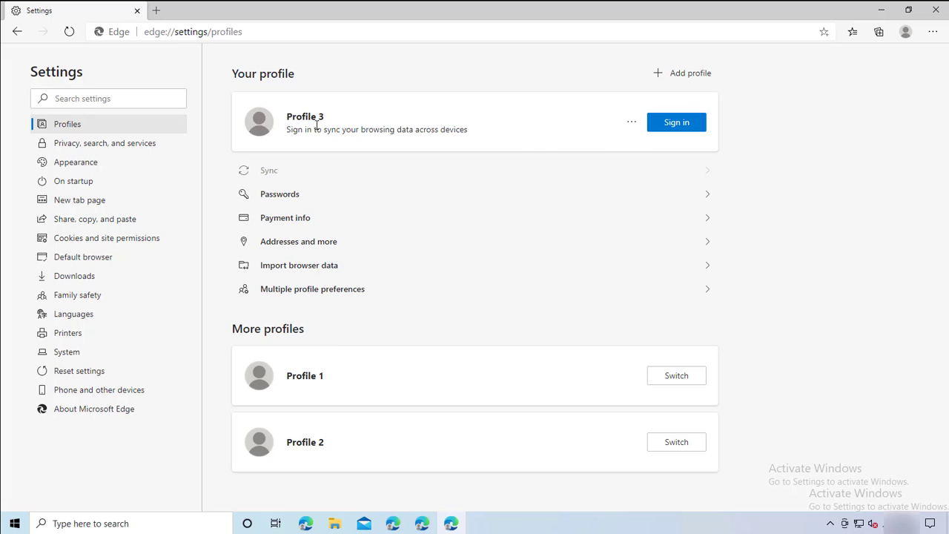
pyautogui.moveTo(324, 118); pyautogui.dragTo(291, 119)
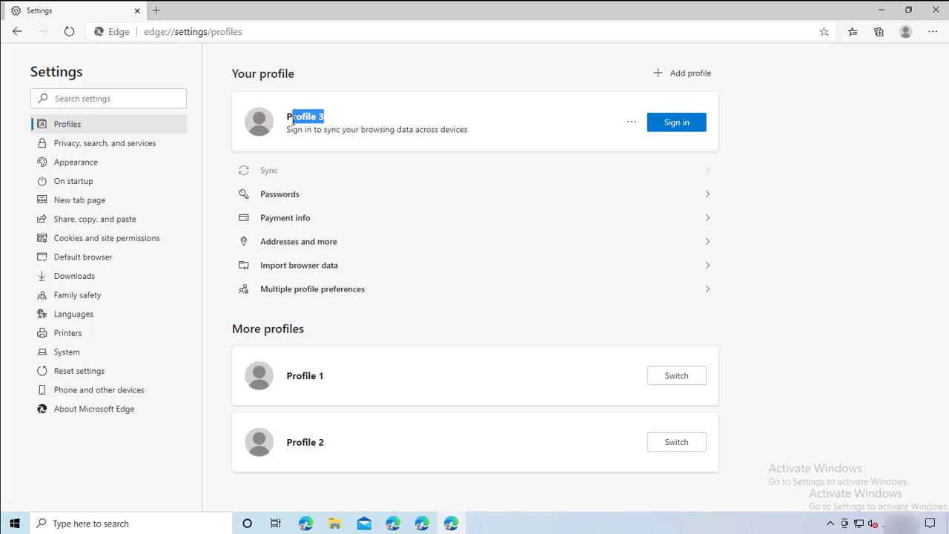
# Step: Edit Profile 3: replace its name with a new profile name, choose the panda avatar, update
pyautogui.click(605, 135)
pyautogui.click(630, 123)
pyautogui.click(577, 146)
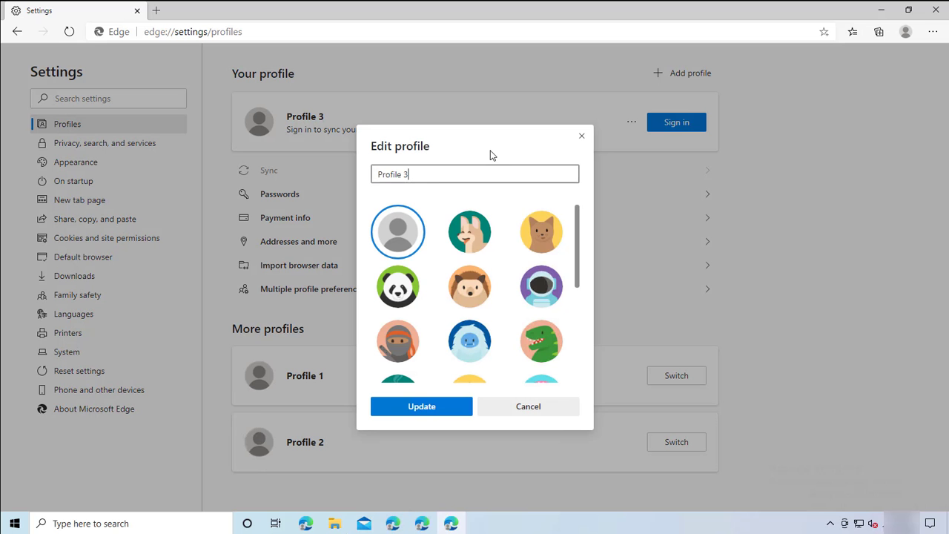
pyautogui.hotkey('ctrl', 'a')
pyautogui.write('Jo')
pyautogui.click(401, 285)
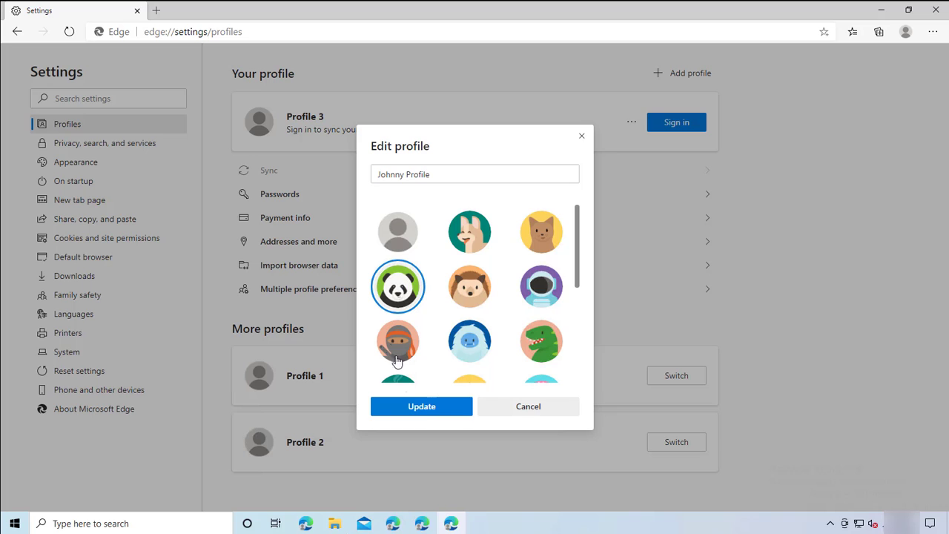
pyautogui.click(427, 414)
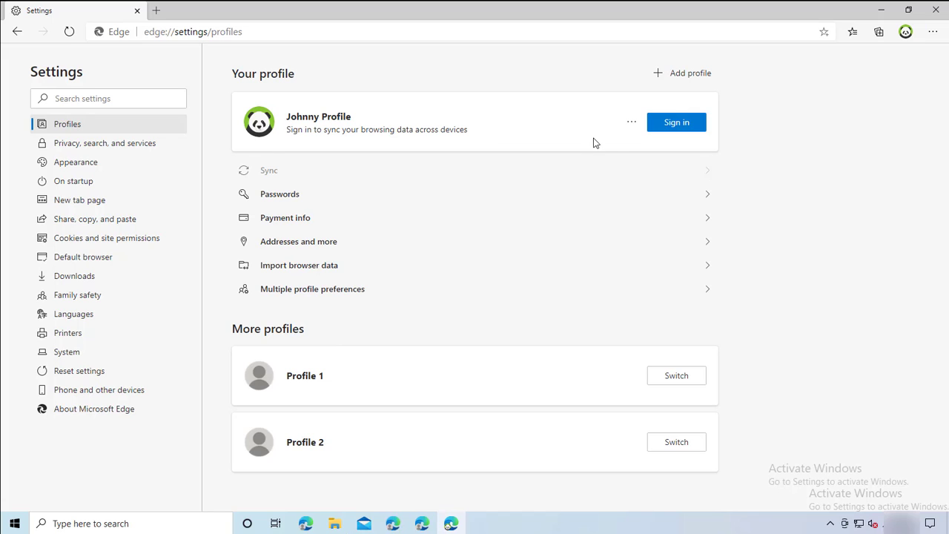
# Step: Remove the renamed panda profile and confirm with Remove profile
pyautogui.click(632, 125)
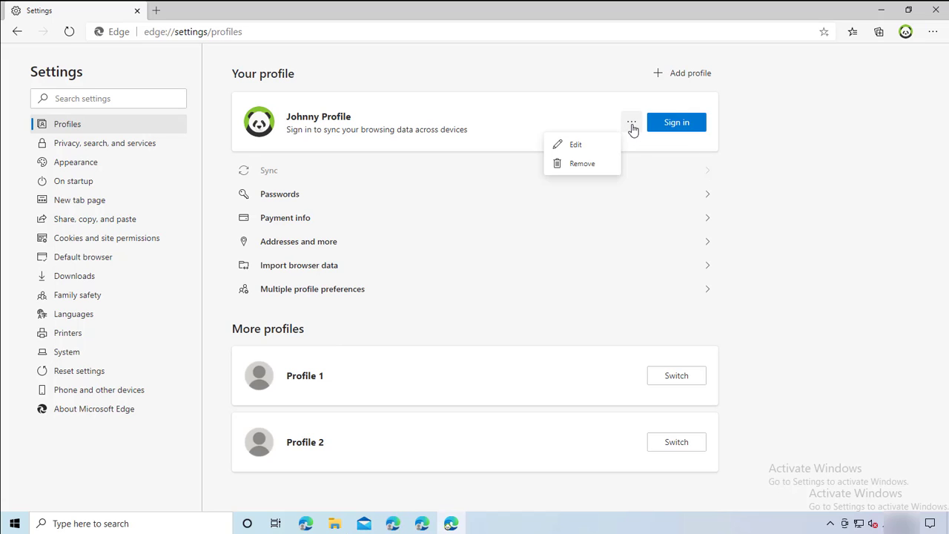
pyautogui.click(583, 164)
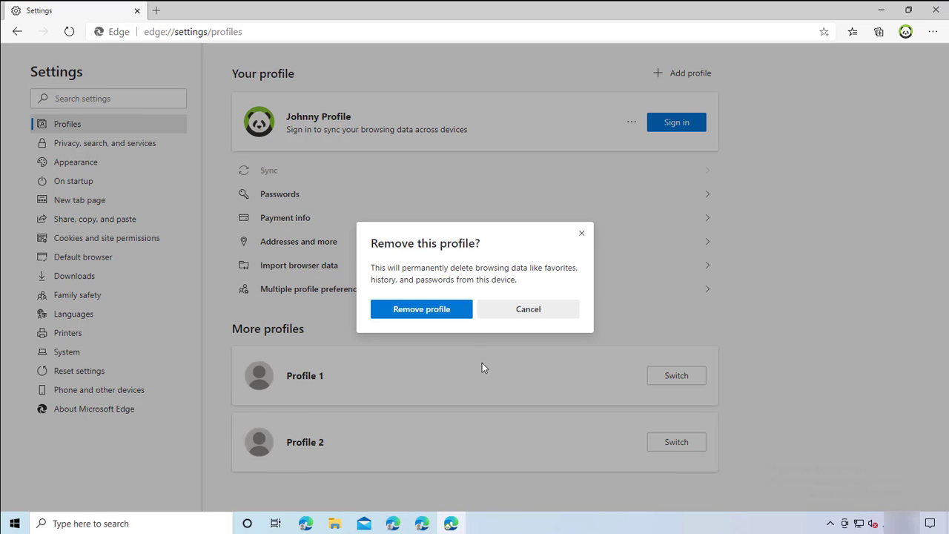
pyautogui.click(420, 312)
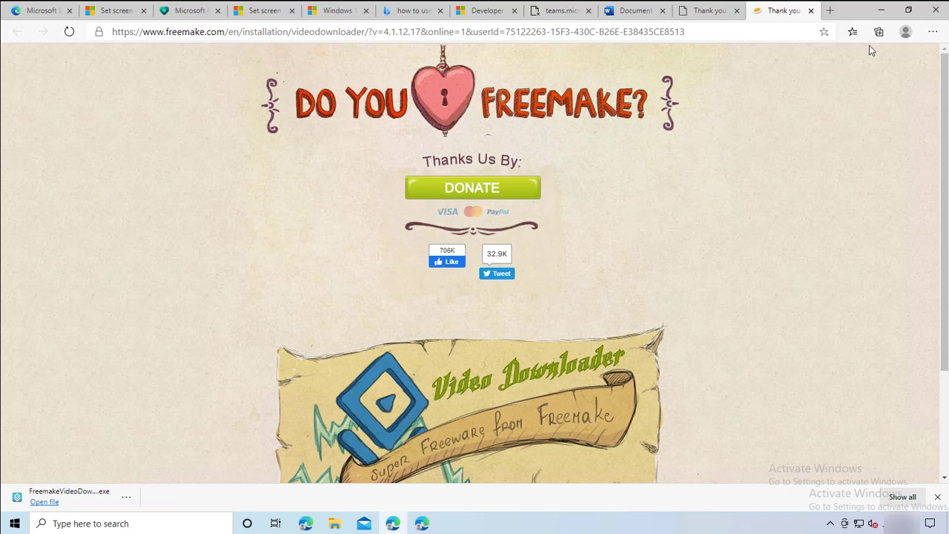
# Step: Choose Browse as guest from Profile 1's profile menu
pyautogui.click(906, 33)
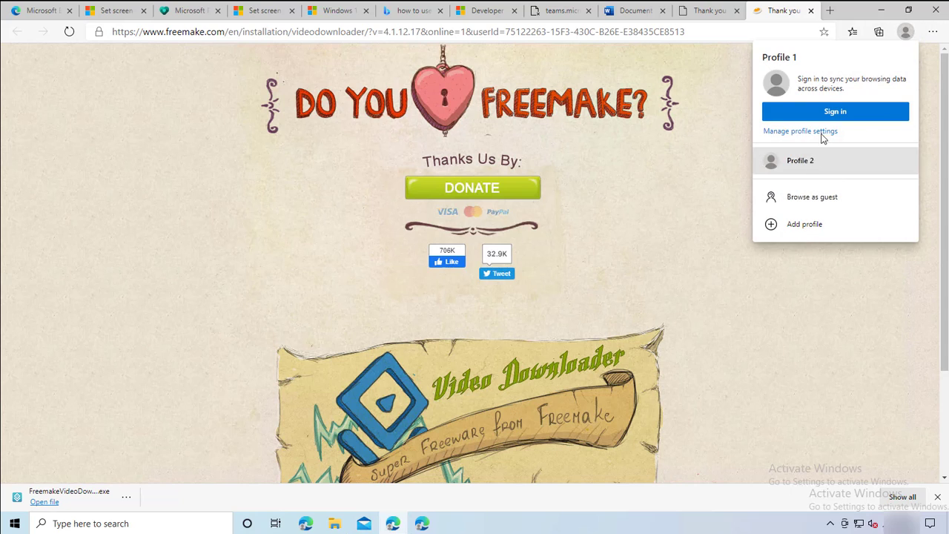
pyautogui.click(811, 200)
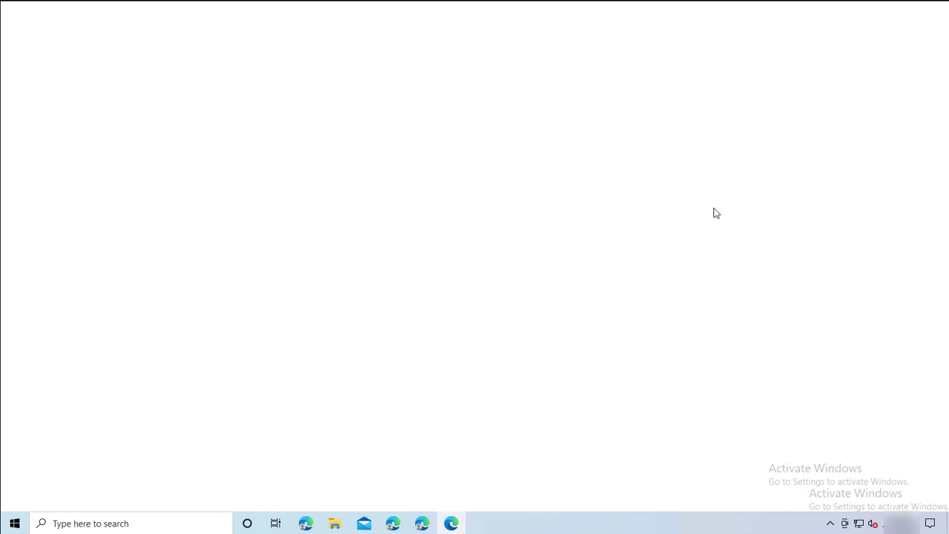